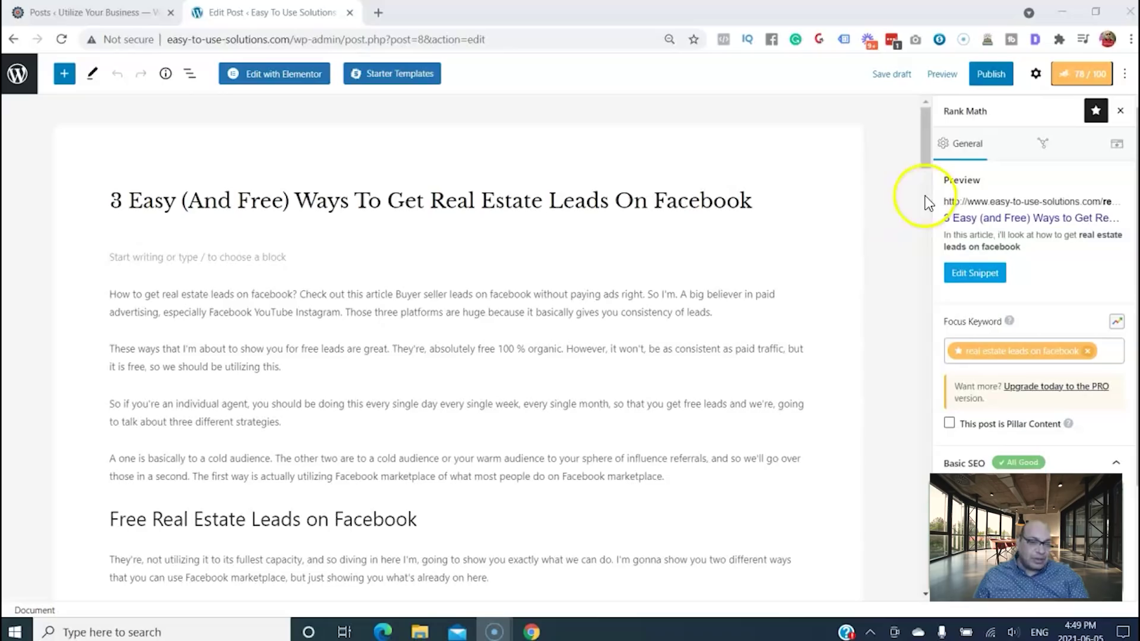
Review the Facebook and Twitter previews in the post's Rank Math social snippet editor, including its customization fields, and close it
{"action": "left_click", "coordinate": [1042, 147]}
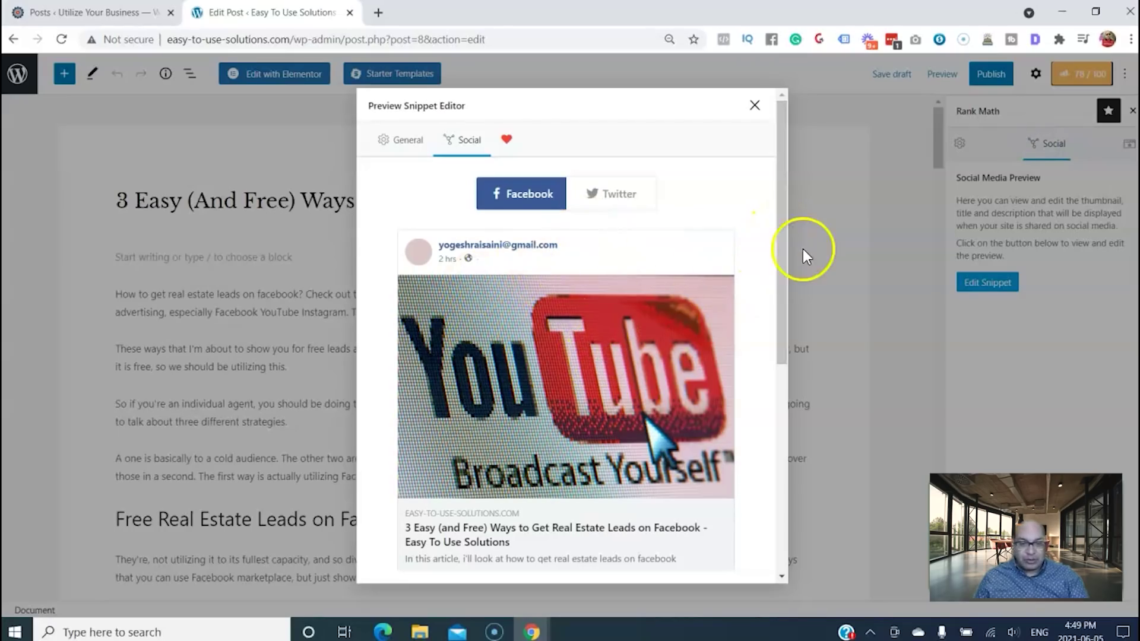
{"action": "left_click_drag", "start_coordinate": [780, 251], "coordinate": [780, 369]}
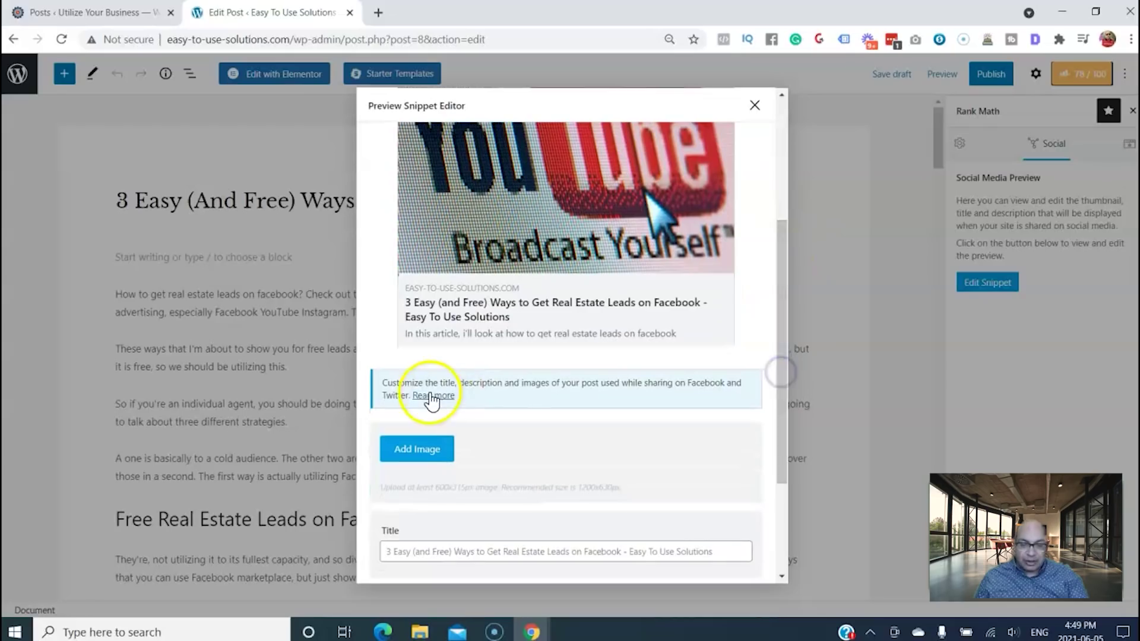
{"action": "left_click_drag", "start_coordinate": [781, 325], "coordinate": [785, 386]}
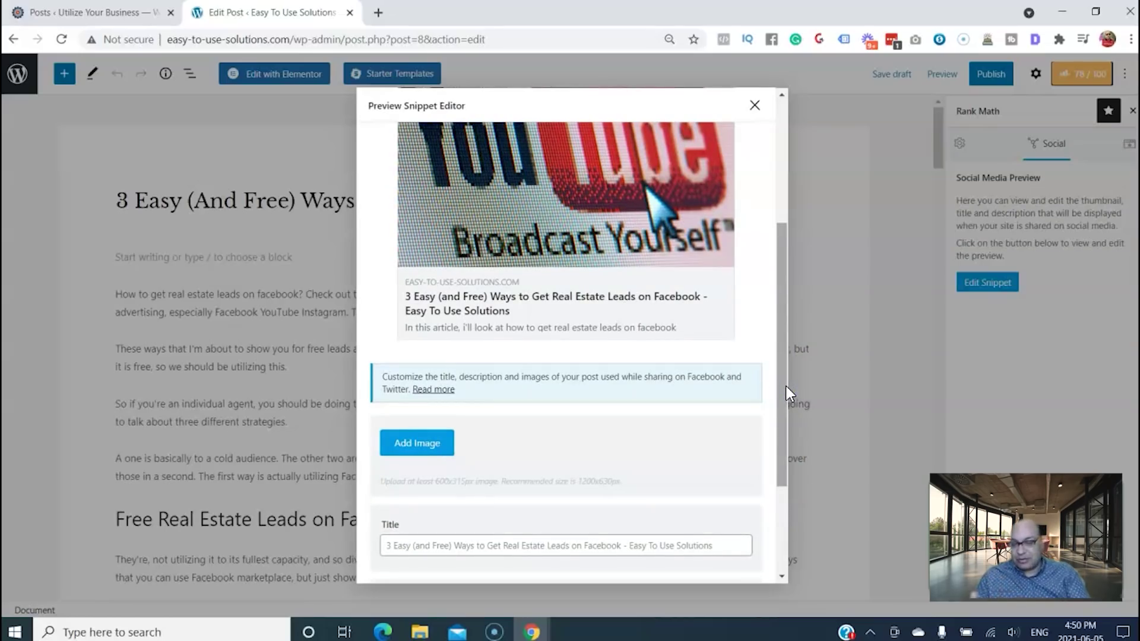
{"action": "left_click_drag", "start_coordinate": [781, 394], "coordinate": [780, 198]}
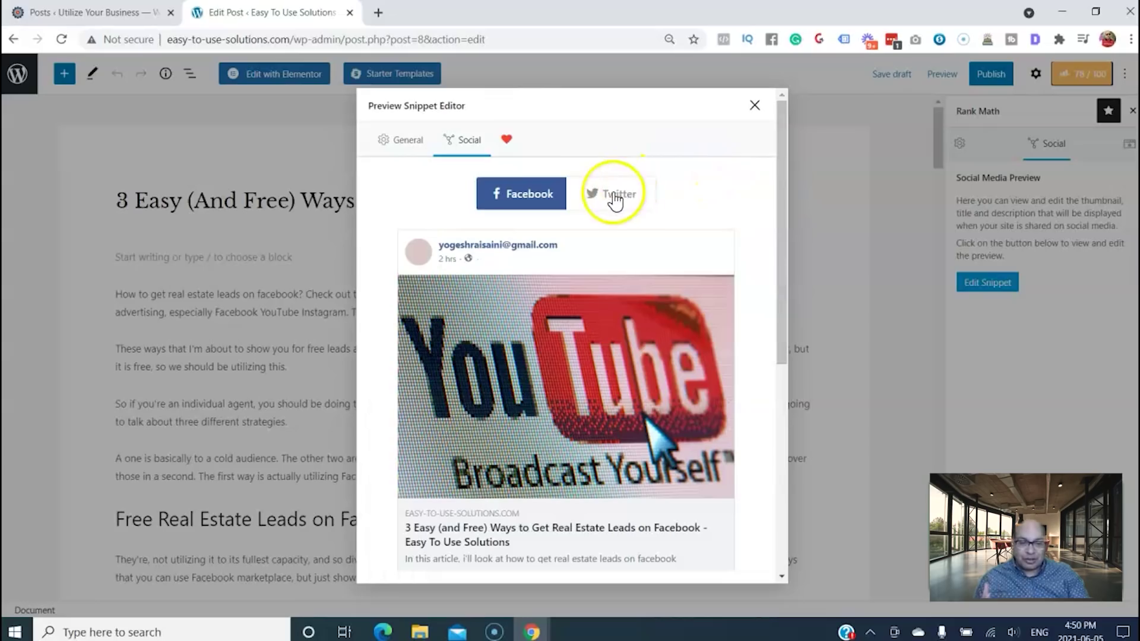
{"action": "left_click", "coordinate": [586, 193]}
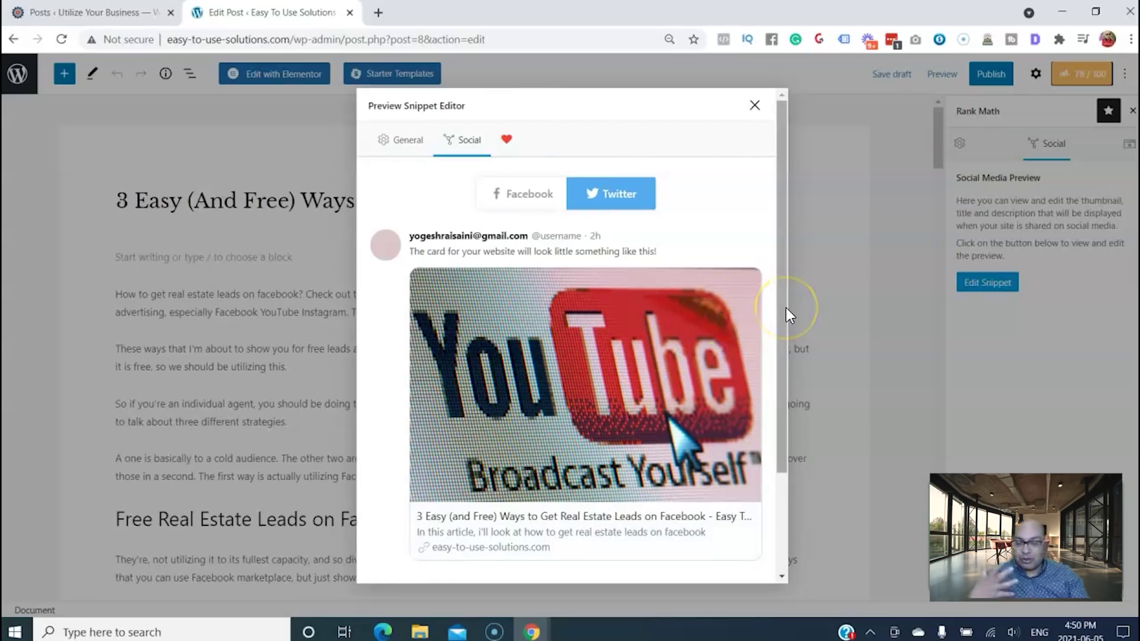
{"action": "left_click", "coordinate": [754, 107]}
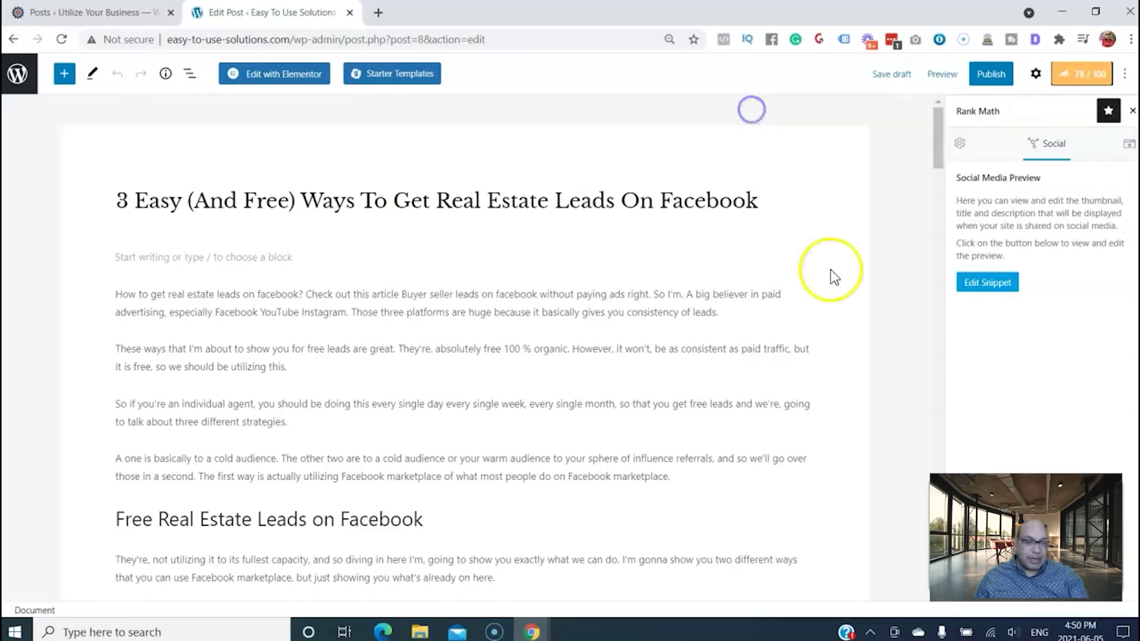
Open the post's Schema Generator and look through the available schema types
{"action": "left_click", "coordinate": [1127, 143]}
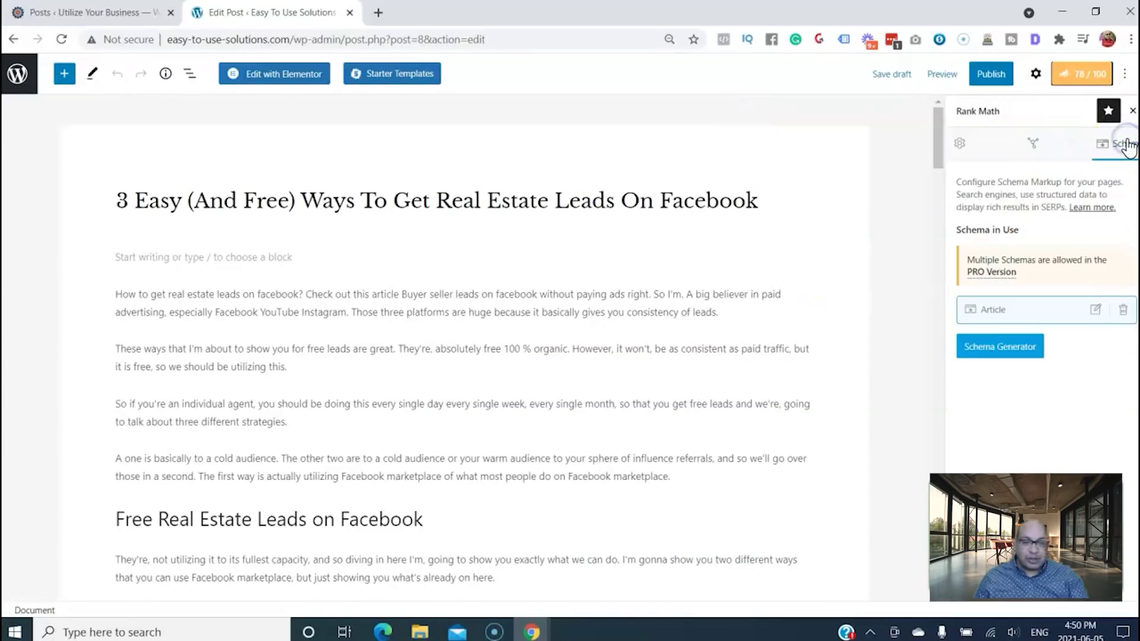
{"action": "left_click", "coordinate": [996, 347]}
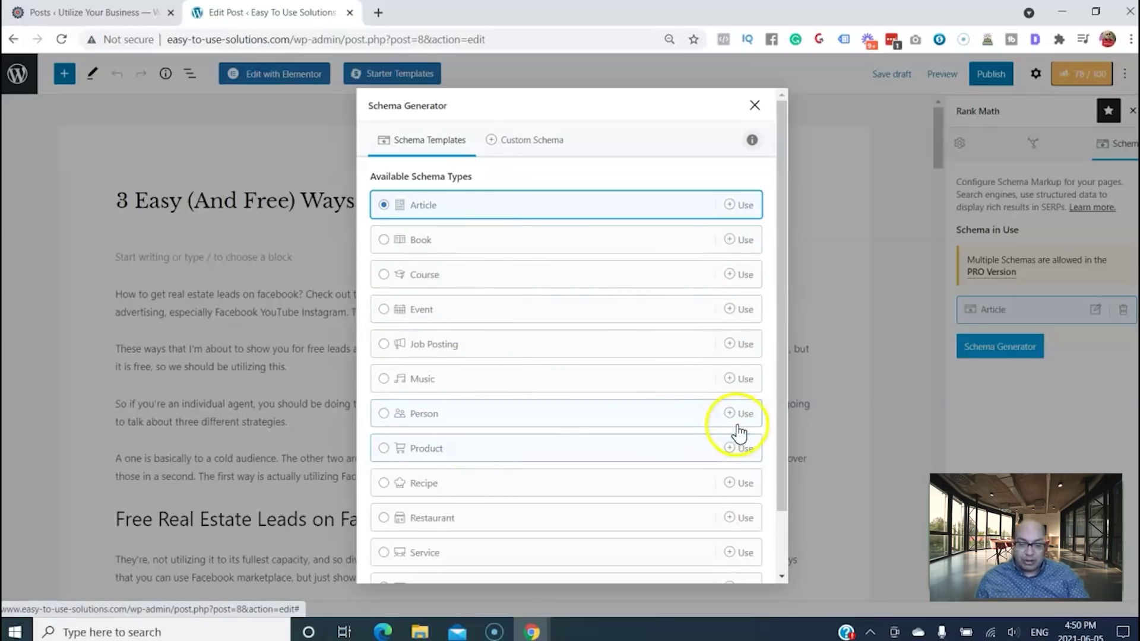
{"action": "left_click_drag", "start_coordinate": [781, 432], "coordinate": [782, 529]}
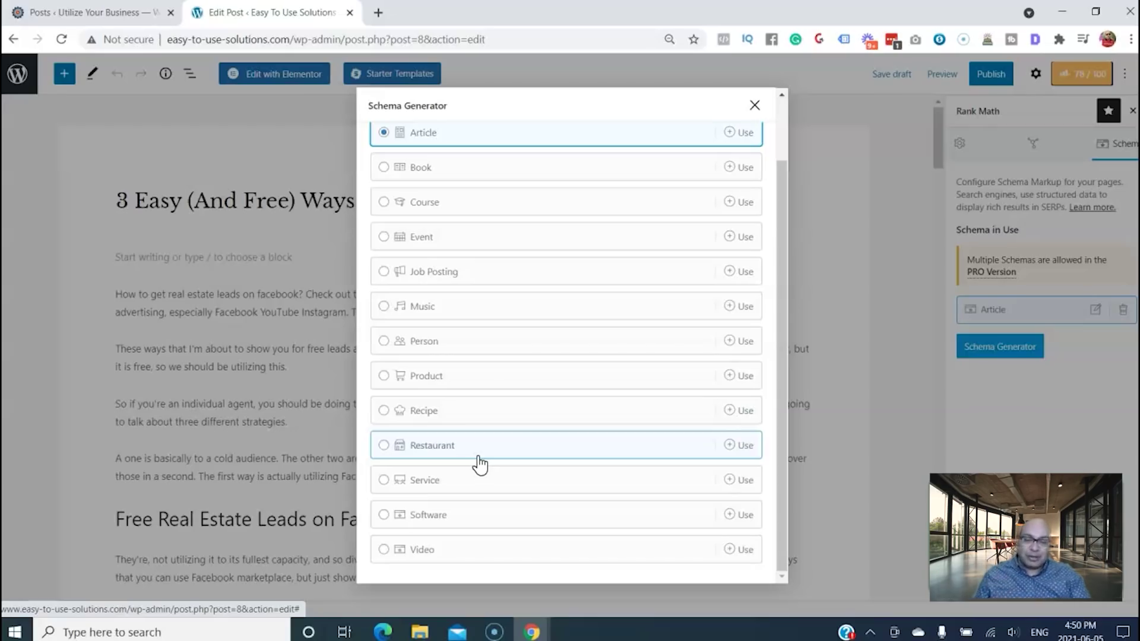
Try a Product schema with the review location set to Custom (Use Shortcode), and check the ClickFunnels review search results as an example
{"action": "left_click", "coordinate": [438, 384]}
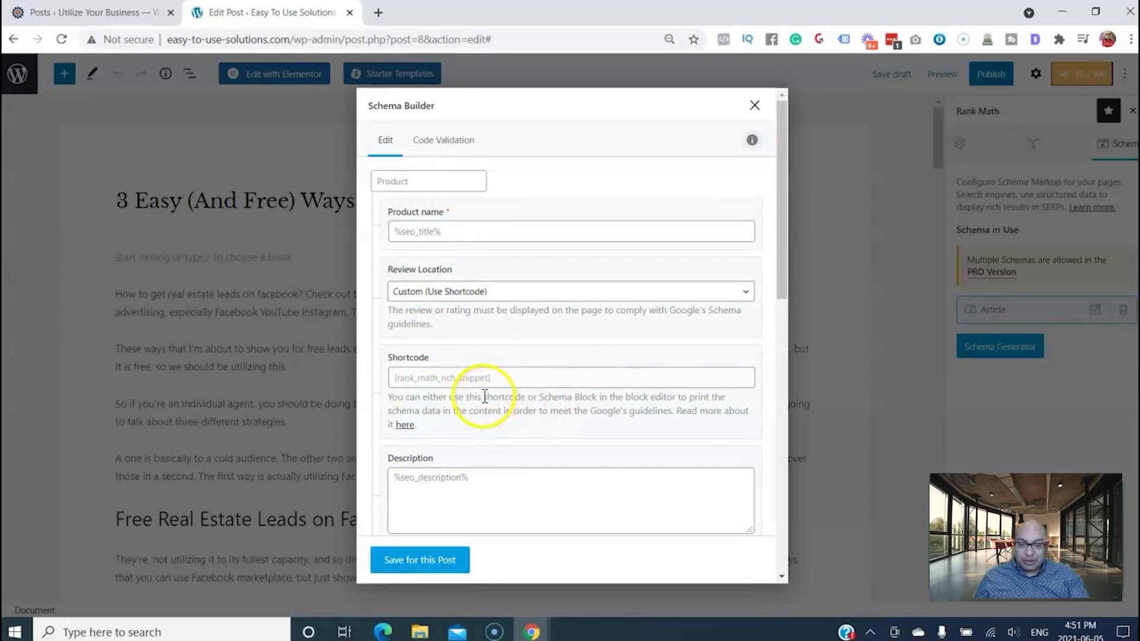
{"action": "left_click", "coordinate": [489, 291]}
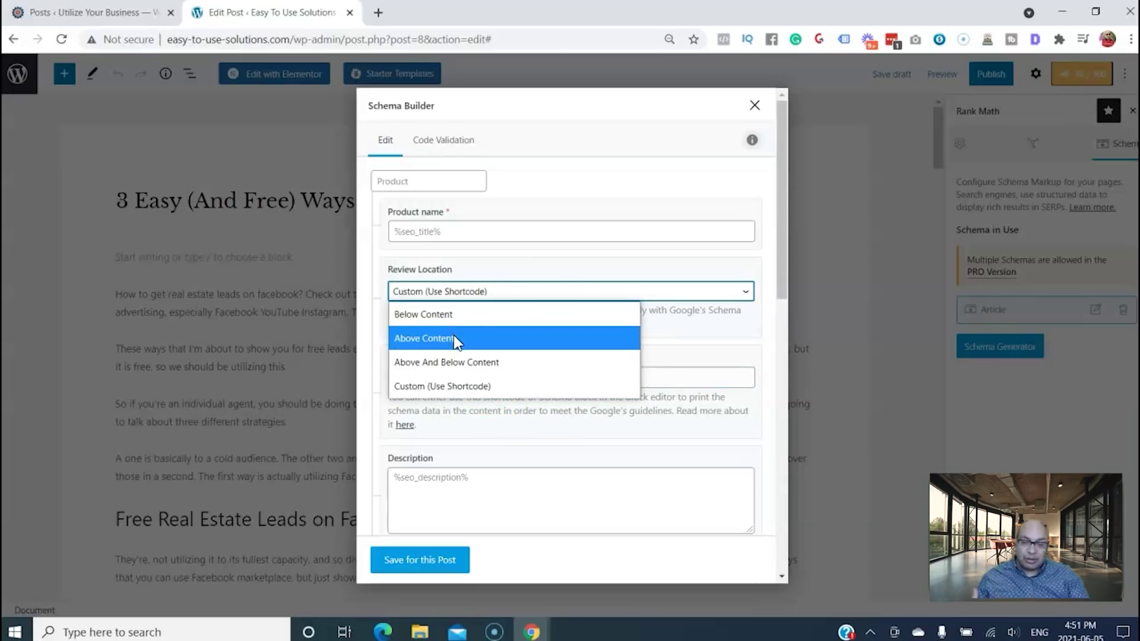
{"action": "left_click", "coordinate": [457, 386]}
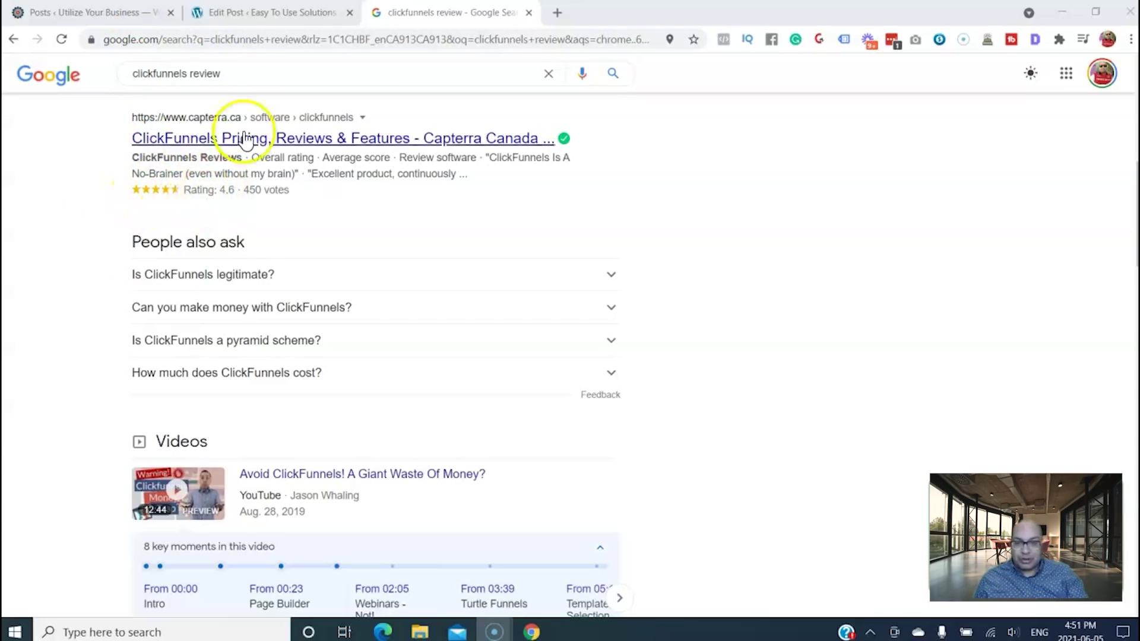
{"action": "left_click", "coordinate": [264, 11]}
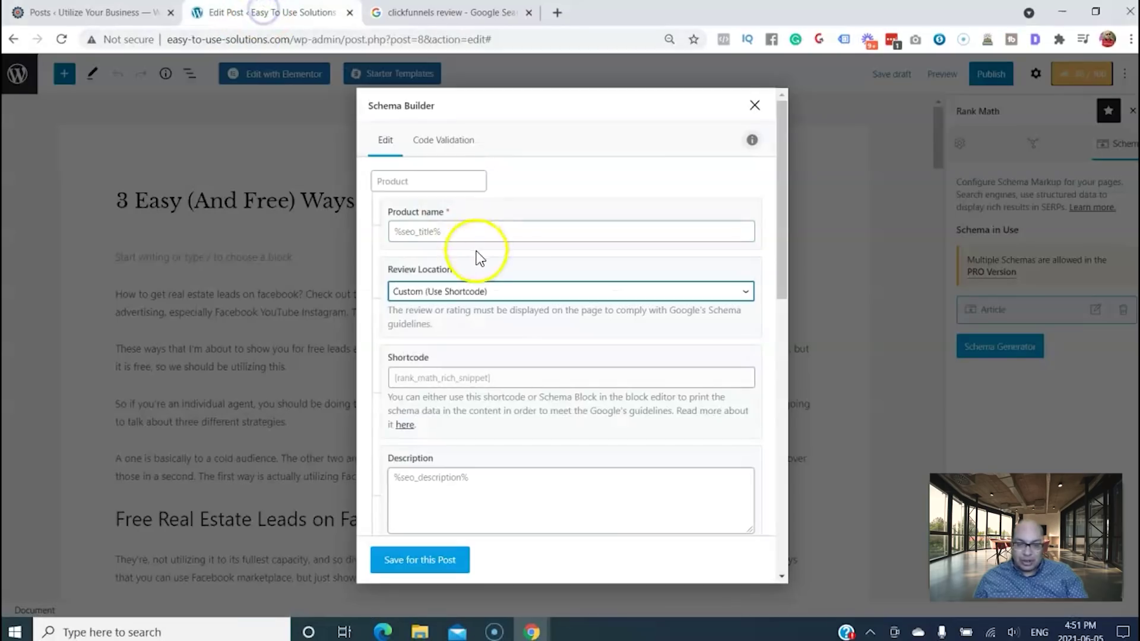
Try a review rating of 4.5 in the Product schema, and close the schema dialogs without saving
{"action": "left_click_drag", "start_coordinate": [781, 279], "coordinate": [778, 531]}
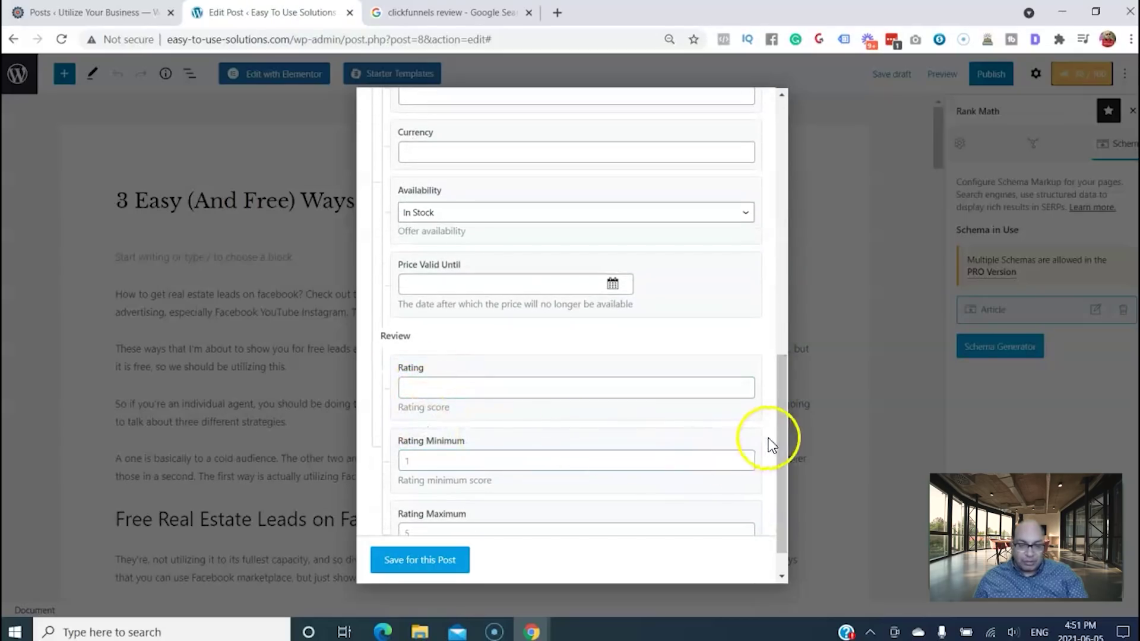
{"action": "left_click_drag", "start_coordinate": [781, 437], "coordinate": [785, 465]}
{"action": "left_click", "coordinate": [439, 343]}
{"action": "type", "text": "4.5"}
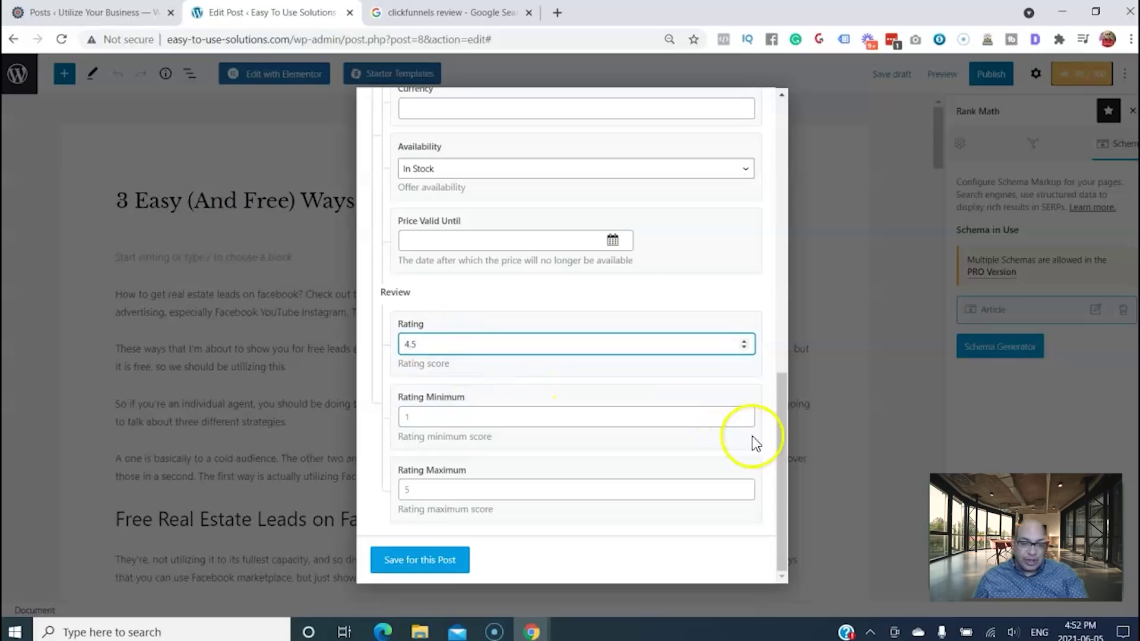
{"action": "left_click_drag", "start_coordinate": [782, 442], "coordinate": [796, 152]}
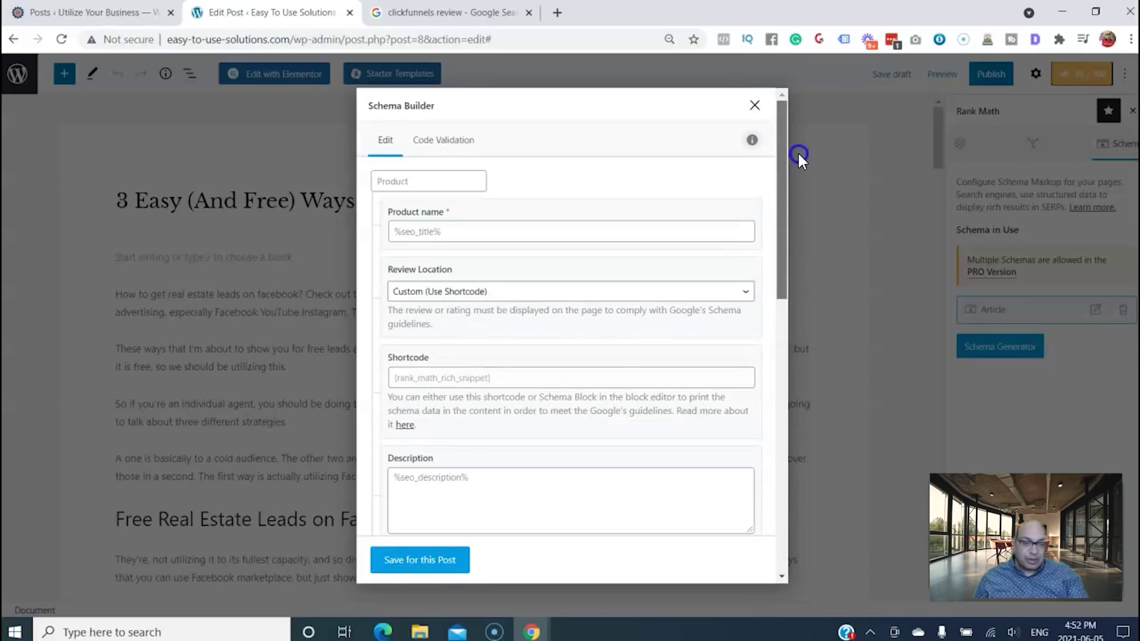
{"action": "left_click", "coordinate": [754, 107]}
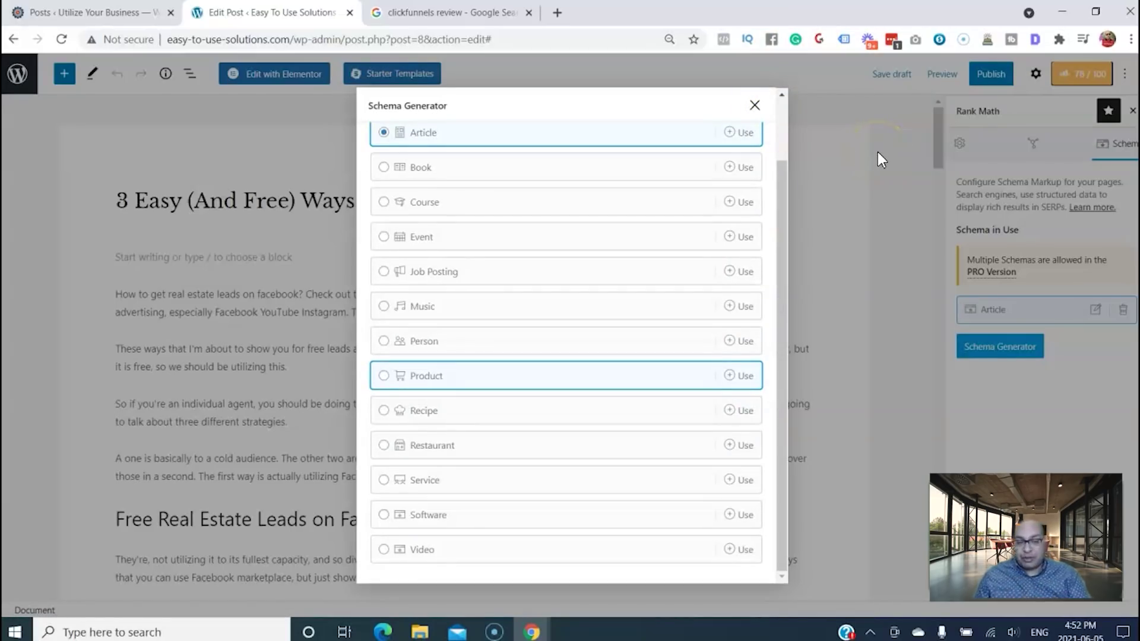
{"action": "left_click", "coordinate": [755, 106]}
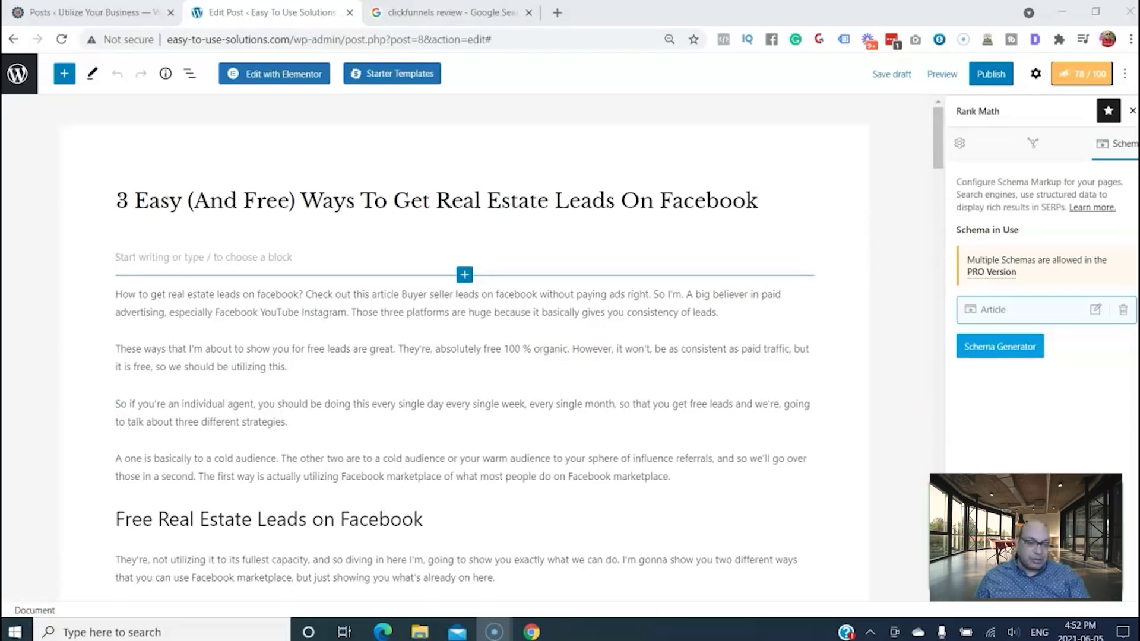
Leave the post editor, open the Rank Math dashboard and review its available modules
{"action": "left_click", "coordinate": [17, 74]}
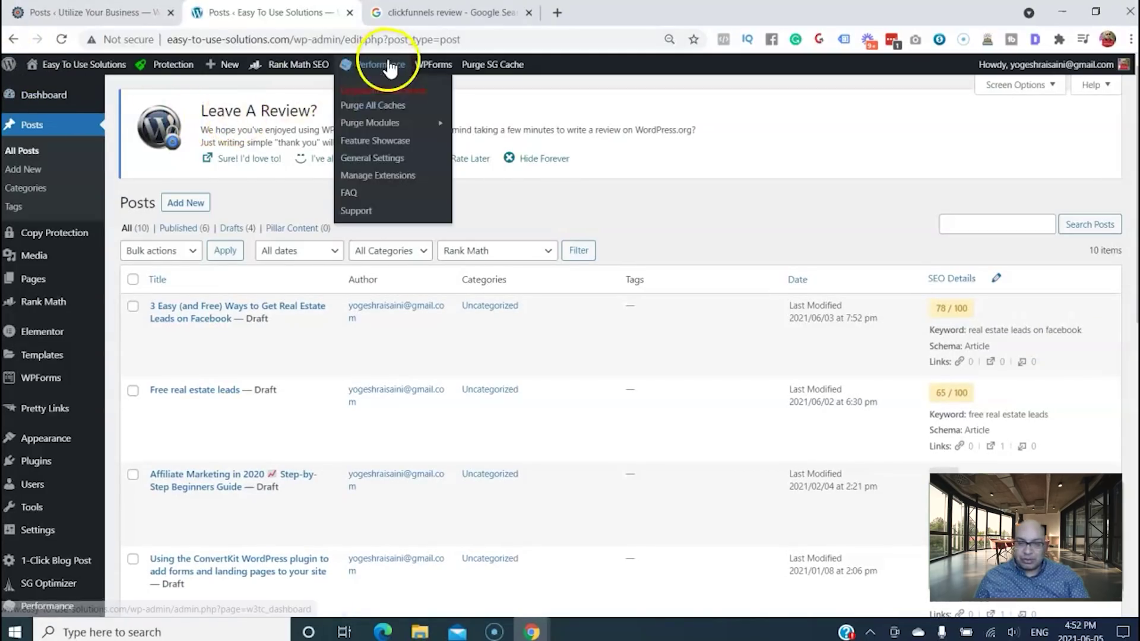
{"action": "mouse_move", "coordinate": [300, 64]}
{"action": "left_click", "coordinate": [291, 89]}
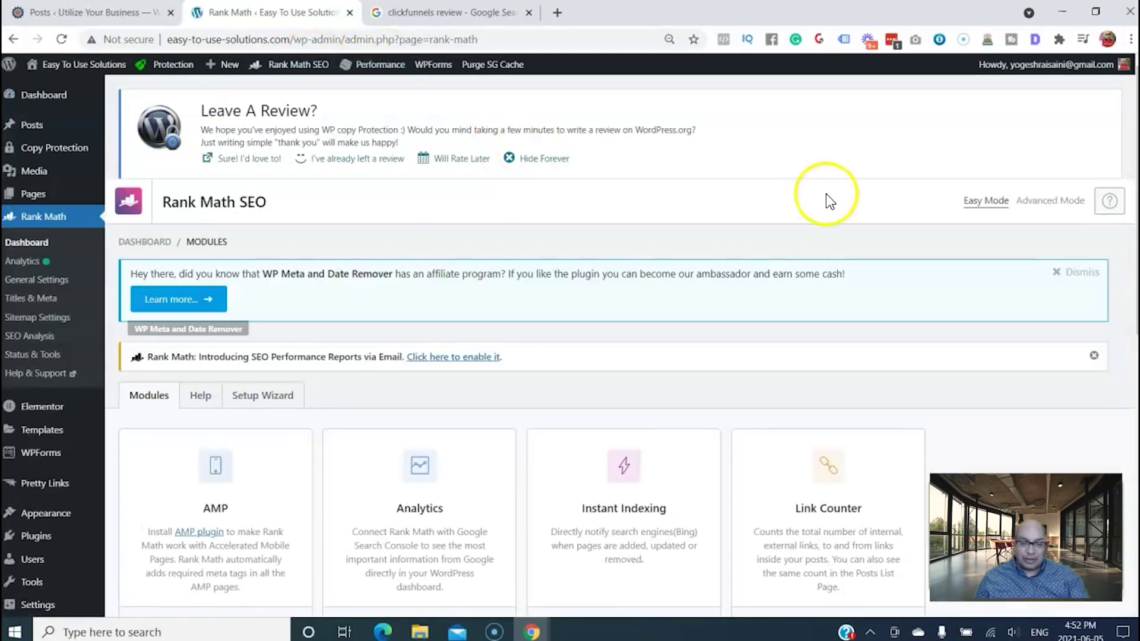
{"action": "scroll", "coordinate": [824, 193], "scroll_direction": "down", "scroll_amount": 5}
{"action": "scroll", "coordinate": [622, 351], "scroll_direction": "down", "scroll_amount": 3}
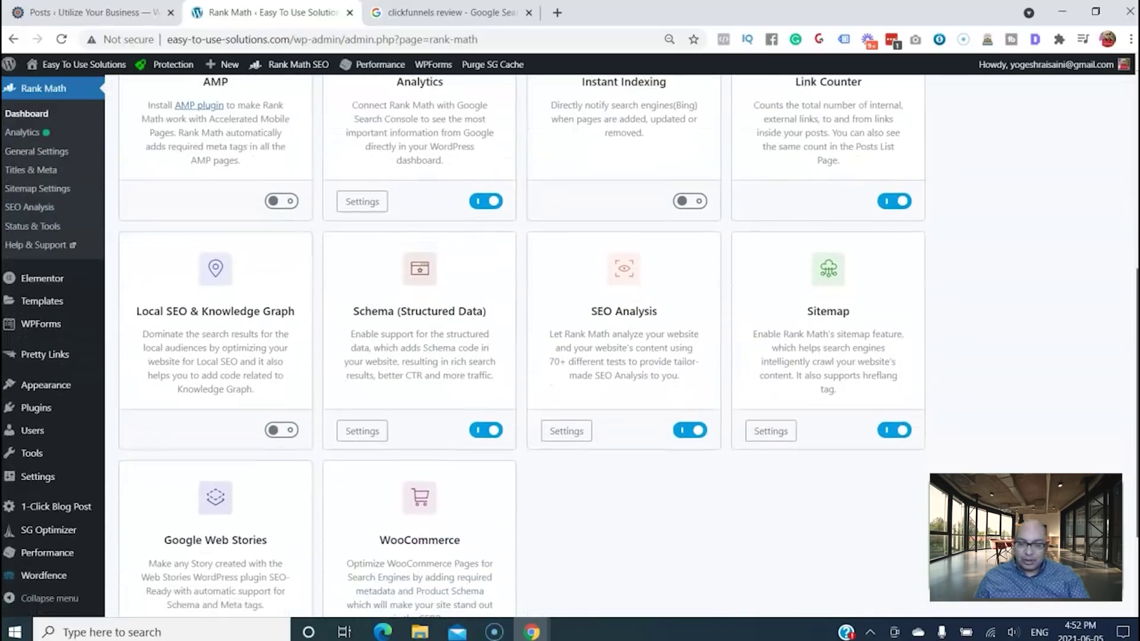
{"action": "scroll", "coordinate": [830, 332], "scroll_direction": "up", "scroll_amount": 3}
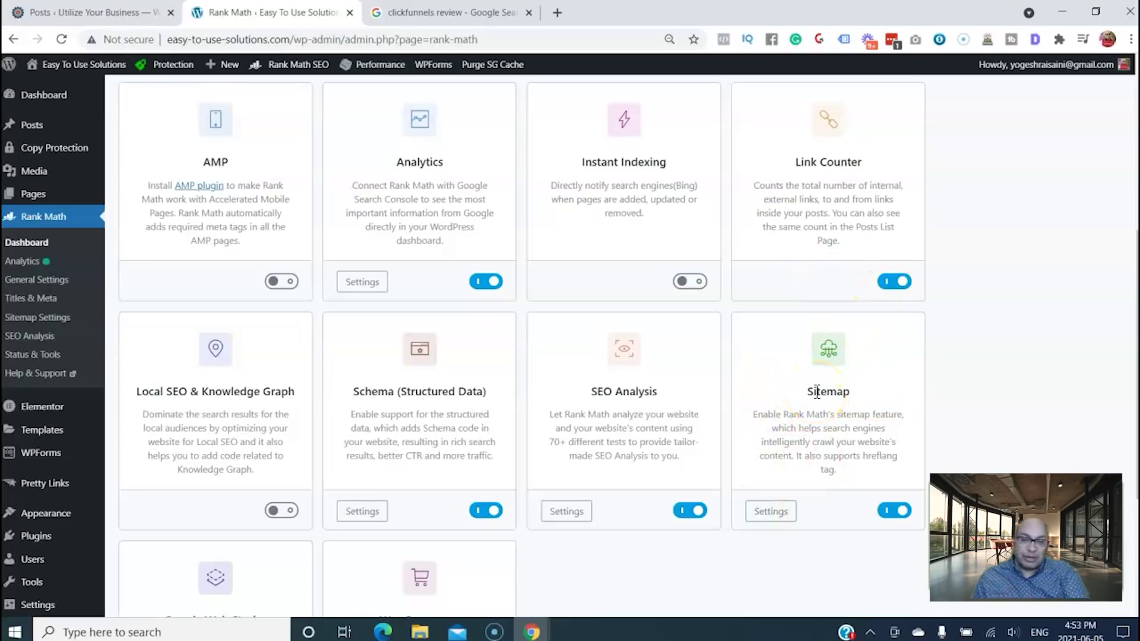
{"action": "left_click", "coordinate": [936, 381]}
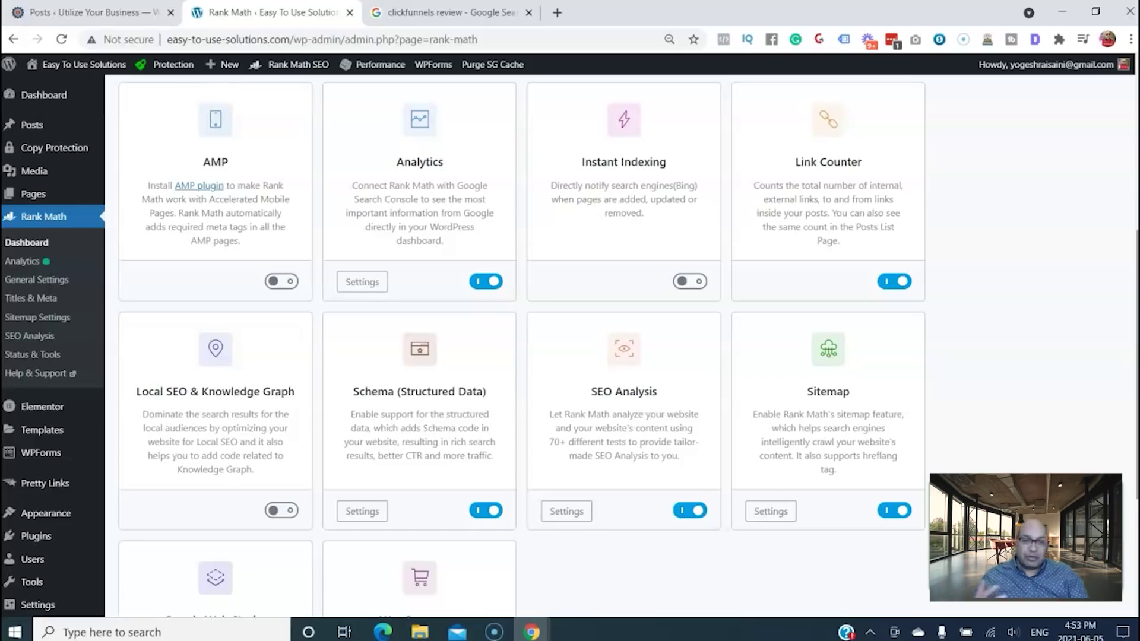
{"action": "scroll", "coordinate": [622, 346], "scroll_direction": "up", "scroll_amount": 1}
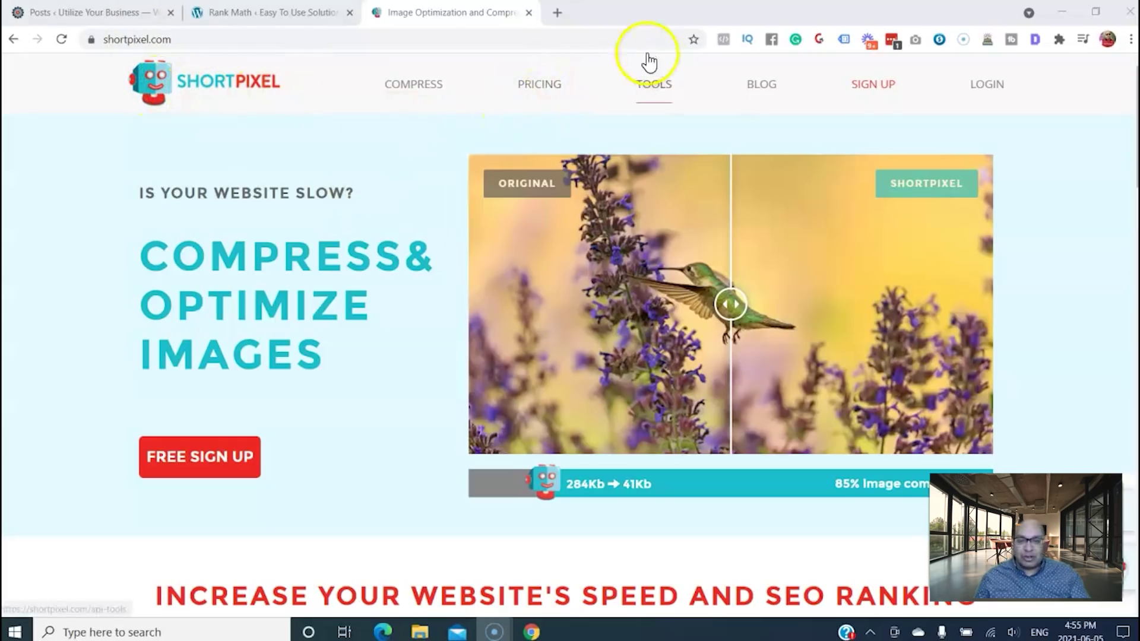
Open ShortPixel's pricing page and review the monthly plans and their image allowances
{"action": "left_click", "coordinate": [539, 83]}
{"action": "left_click", "coordinate": [50, 435]}
{"action": "left_click", "coordinate": [264, 520]}
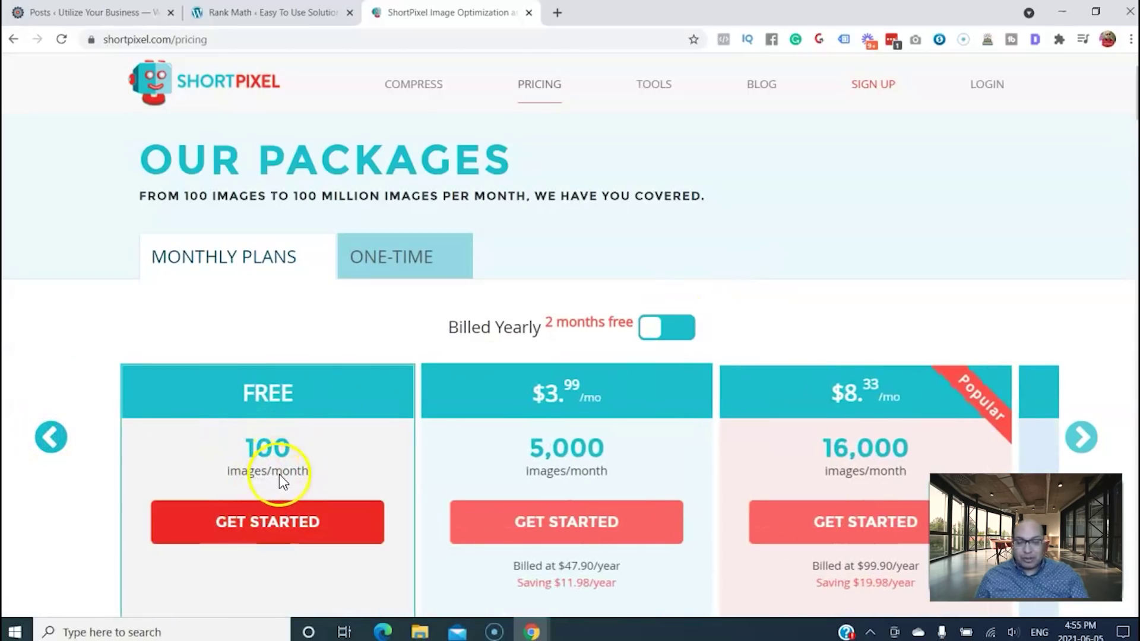
{"action": "scroll", "coordinate": [568, 366], "scroll_direction": "down", "scroll_amount": 6}
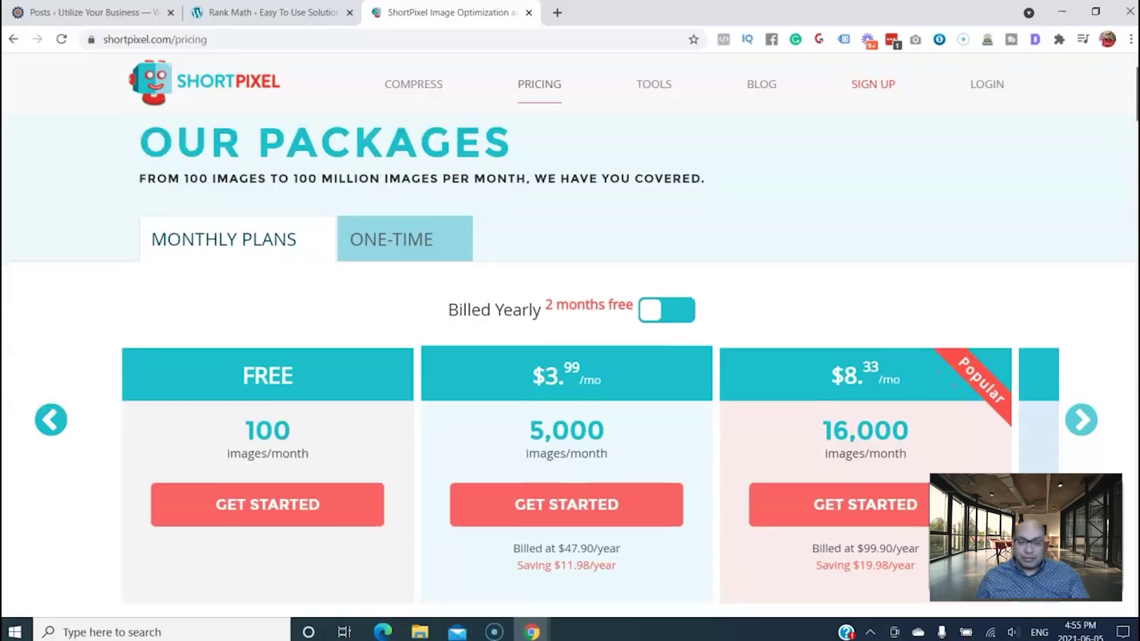
{"action": "scroll", "coordinate": [568, 366], "scroll_direction": "up", "scroll_amount": 3}
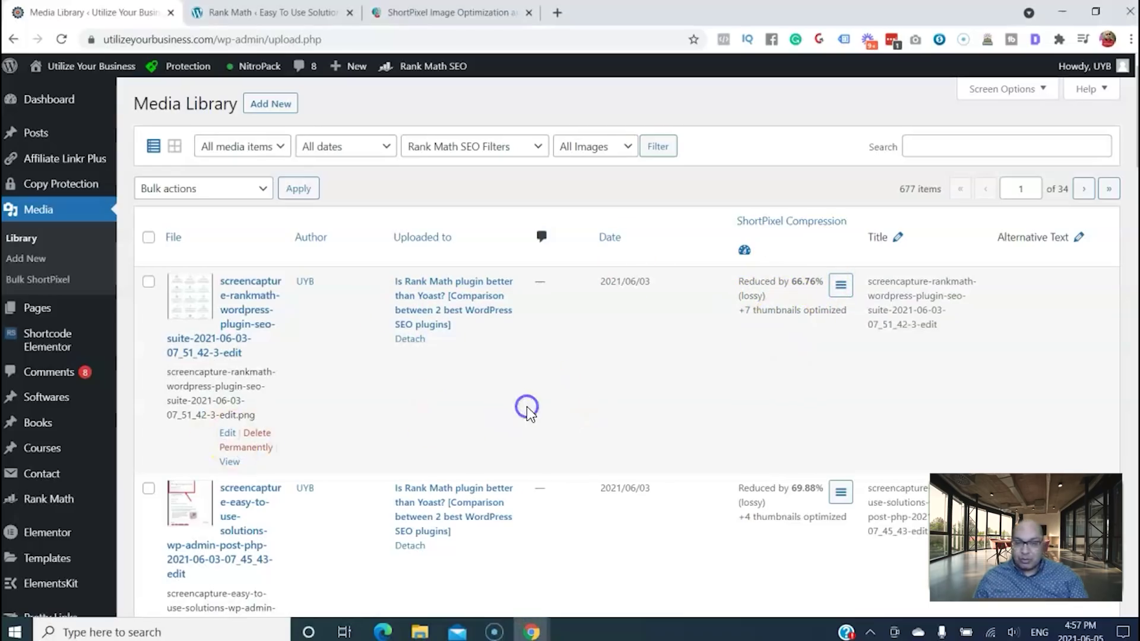
{"action": "left_click", "coordinate": [429, 19]}
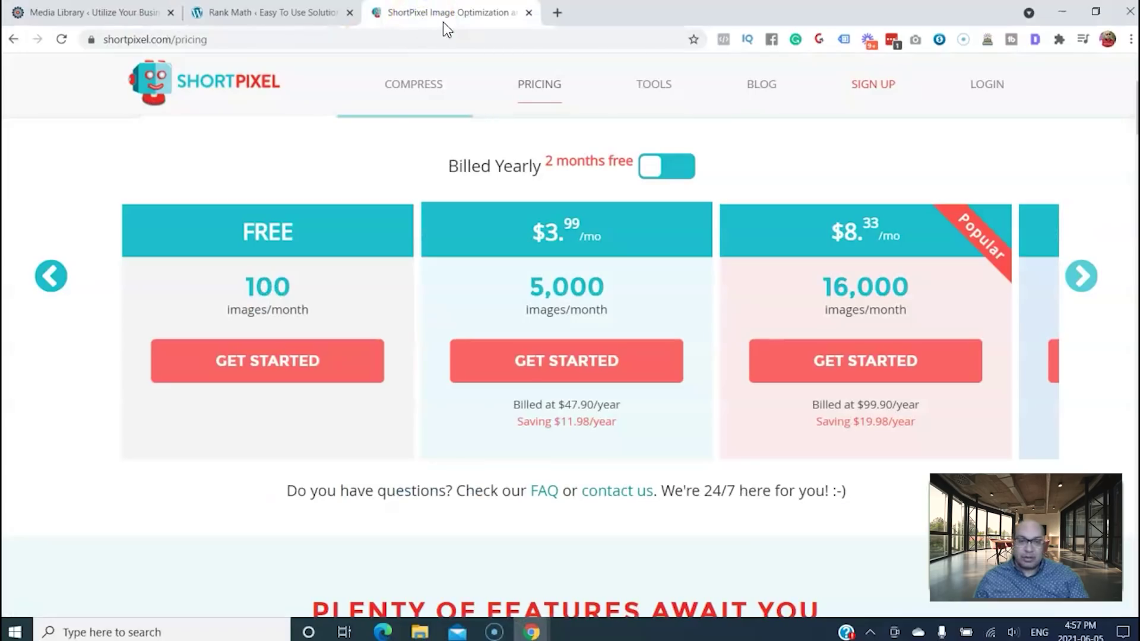
On the Utilize Your Business site, open the ShortPixel settings from the installed plugins and review the general compression options
{"action": "left_click", "coordinate": [79, 11]}
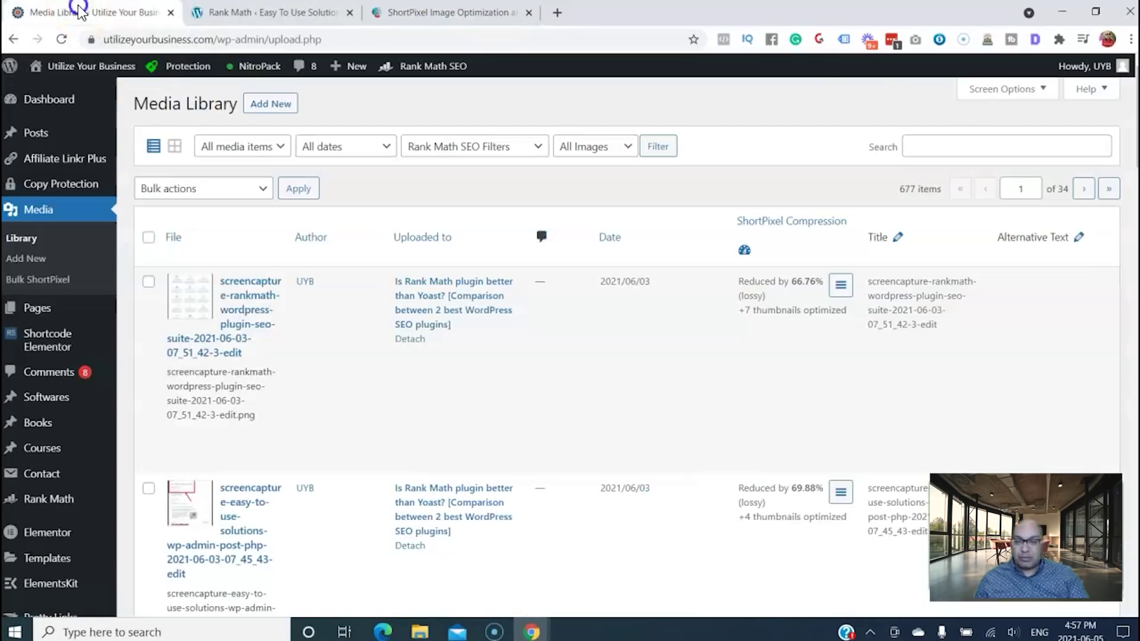
{"action": "scroll", "coordinate": [626, 356], "scroll_direction": "down", "scroll_amount": 2}
{"action": "scroll", "coordinate": [254, 323], "scroll_direction": "down", "scroll_amount": 3}
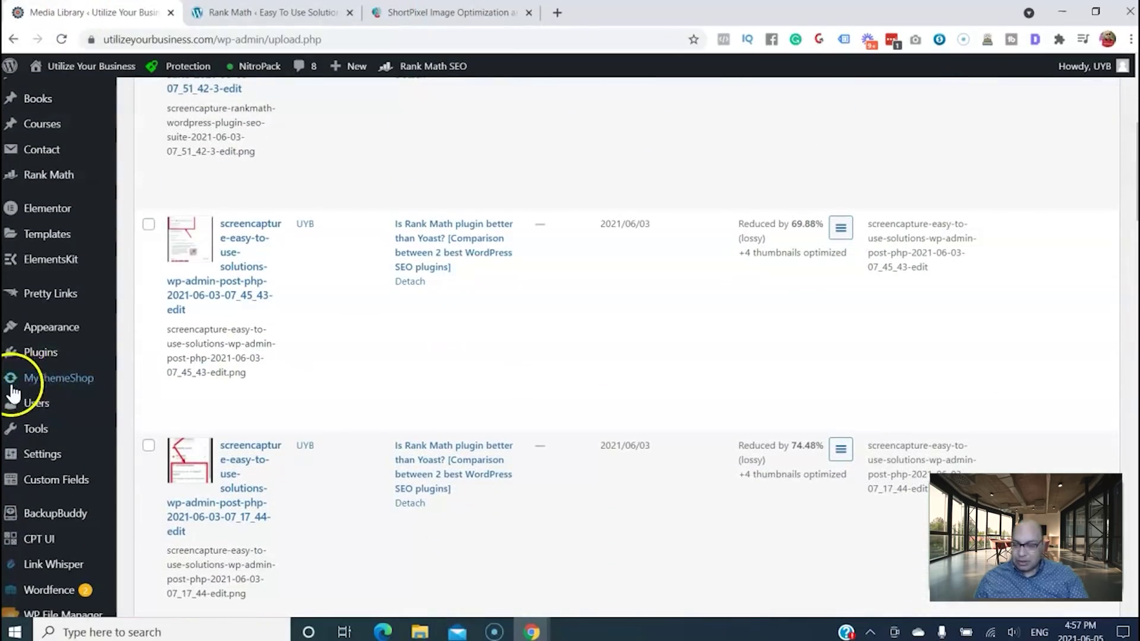
{"action": "left_click", "coordinate": [35, 354]}
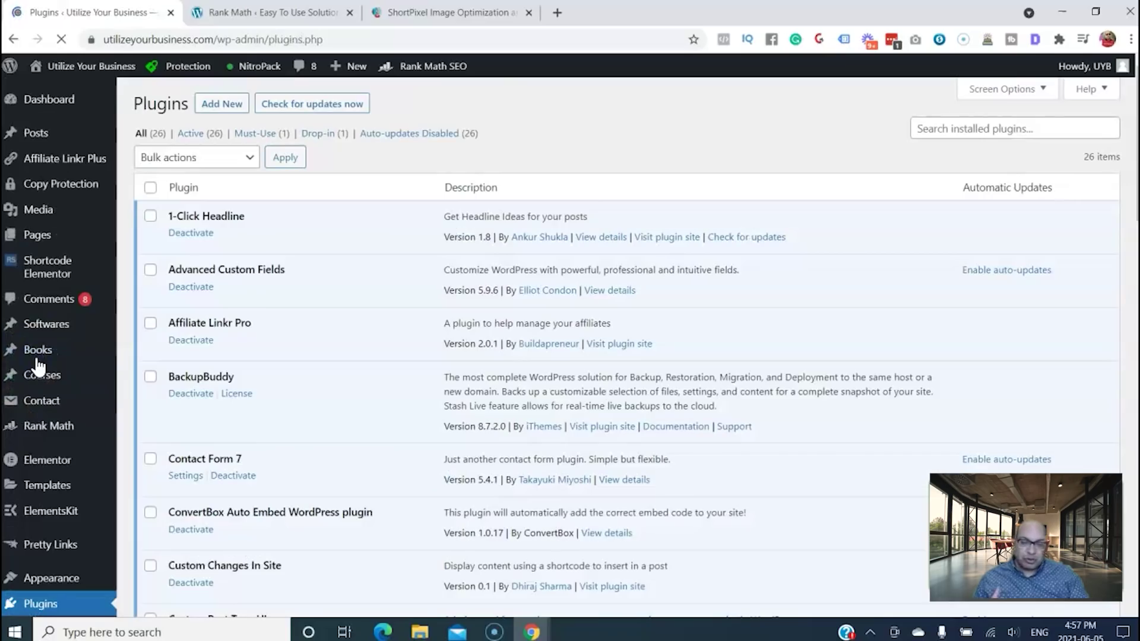
{"action": "left_click", "coordinate": [253, 341]}
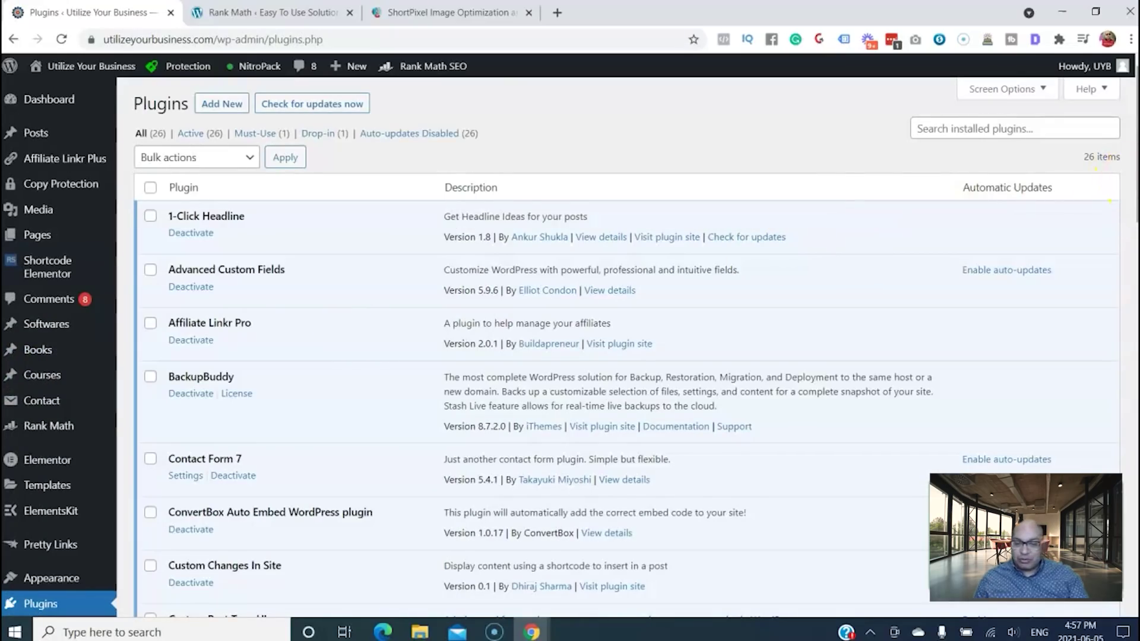
{"action": "scroll", "coordinate": [1108, 201], "scroll_direction": "down", "scroll_amount": 6}
{"action": "scroll", "coordinate": [1132, 410], "scroll_direction": "down", "scroll_amount": 8}
{"action": "scroll", "coordinate": [1133, 410], "scroll_direction": "down", "scroll_amount": 6}
{"action": "left_click", "coordinate": [178, 320]}
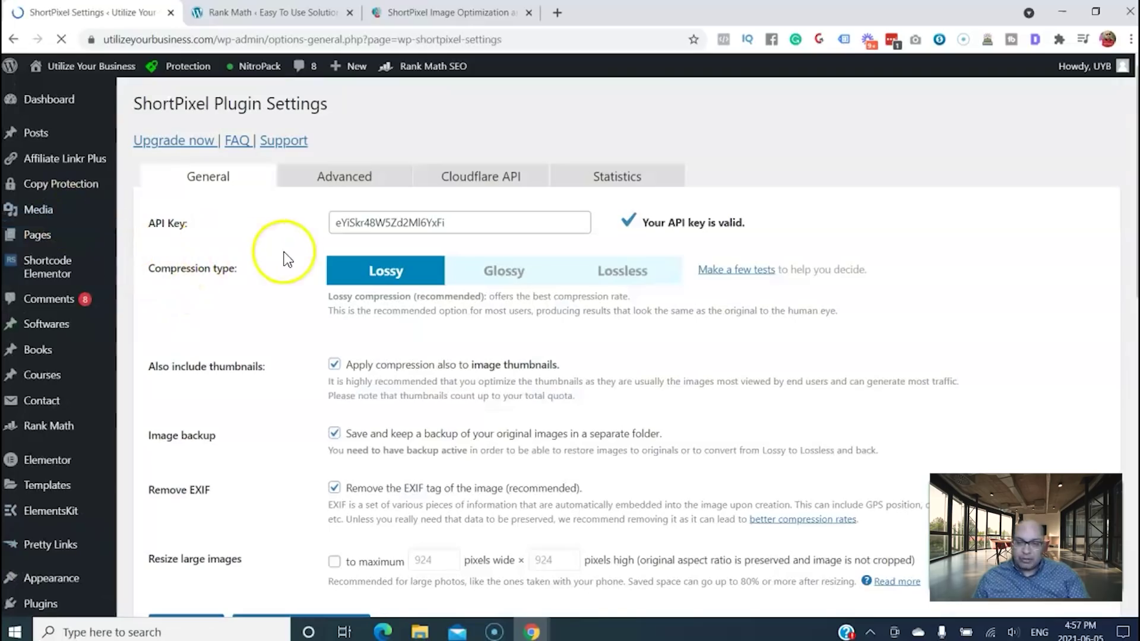
{"action": "scroll", "coordinate": [262, 507], "scroll_direction": "down", "scroll_amount": 5}
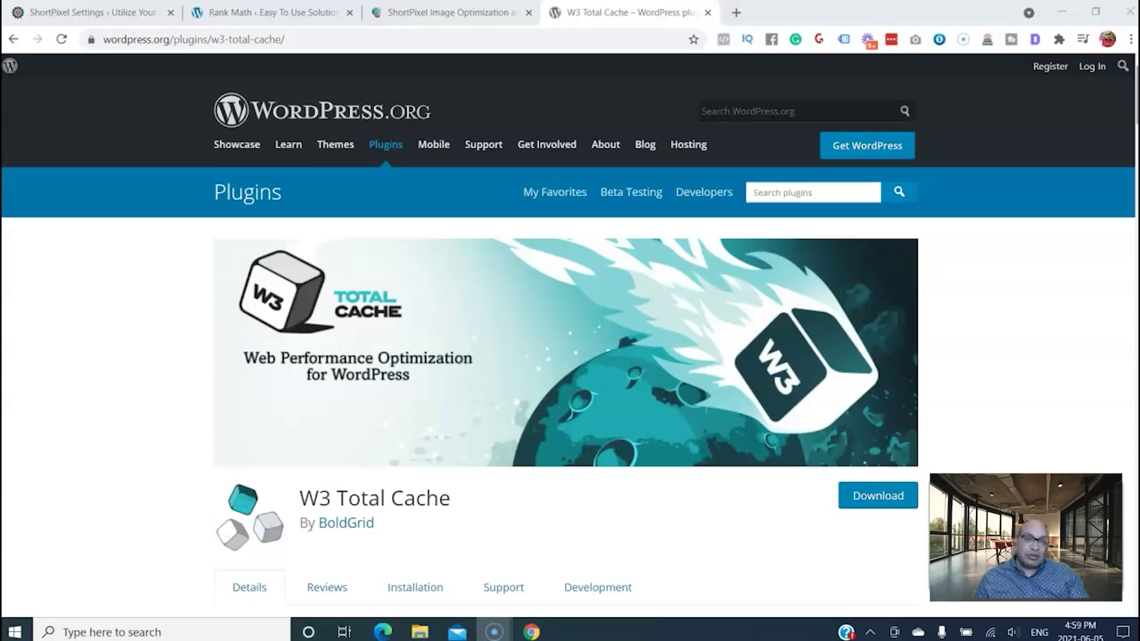
Examine the description, benefits and key features of the W3 Total Cache plugin on its WordPress.org page
{"action": "scroll", "coordinate": [570, 357], "scroll_direction": "down", "scroll_amount": 8}
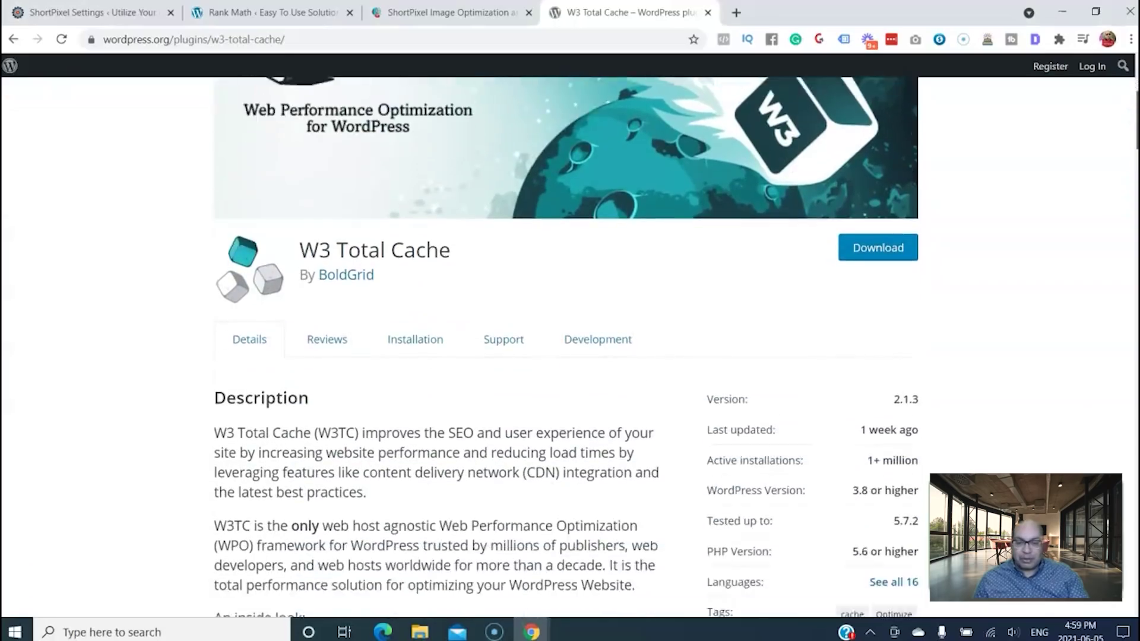
{"action": "scroll", "coordinate": [570, 356], "scroll_direction": "down", "scroll_amount": 11}
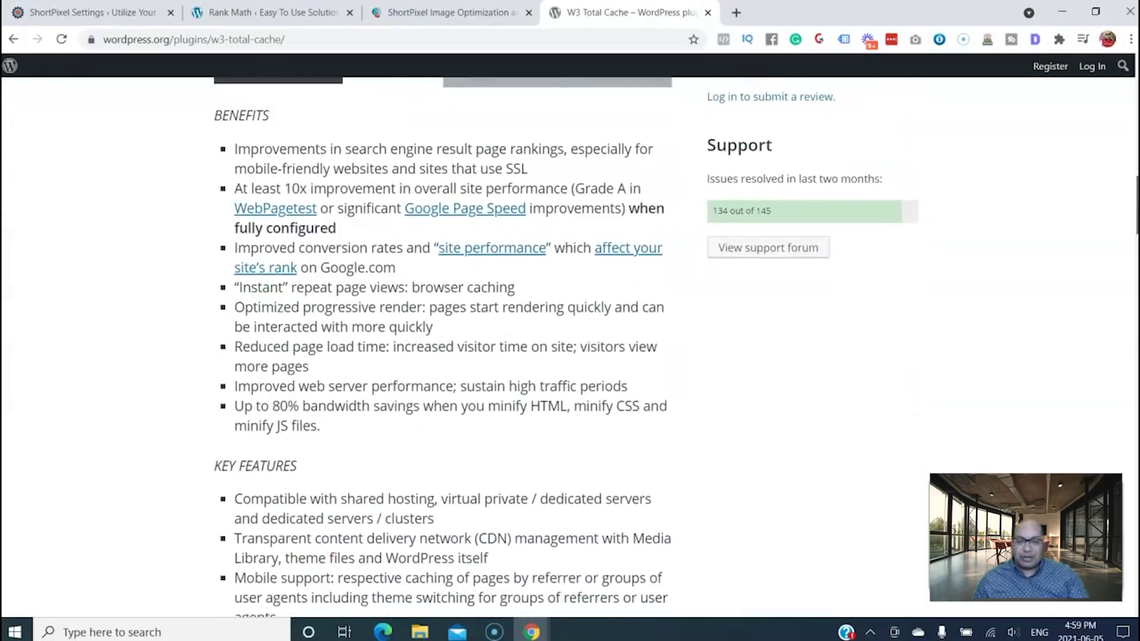
{"action": "scroll", "coordinate": [293, 149], "scroll_direction": "down", "scroll_amount": 4}
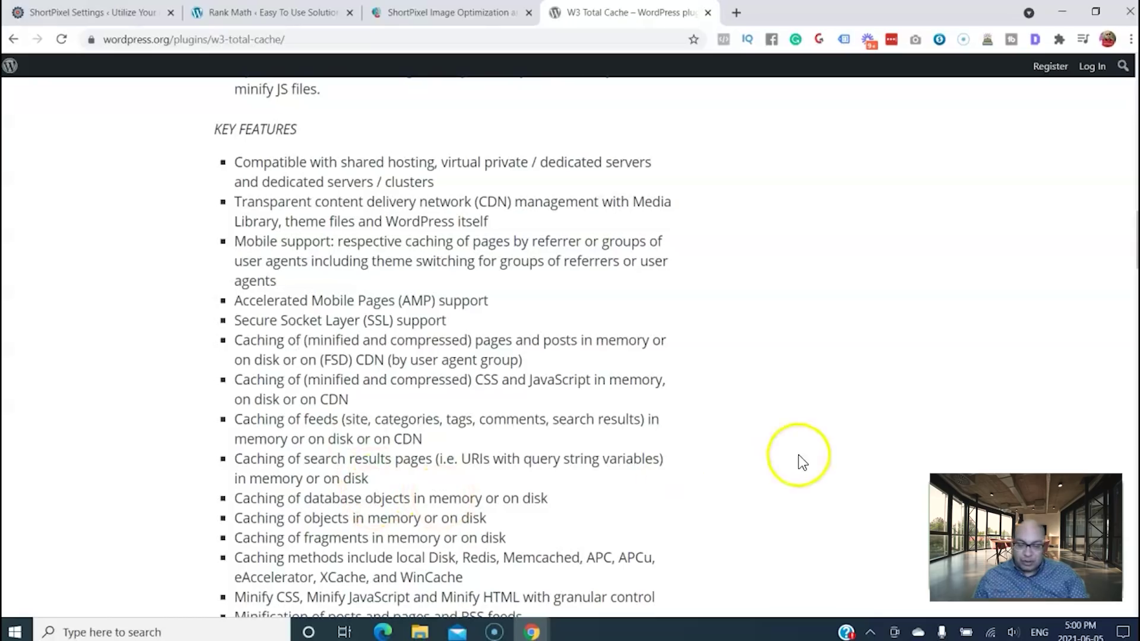
{"action": "scroll", "coordinate": [451, 356], "scroll_direction": "down", "scroll_amount": 3}
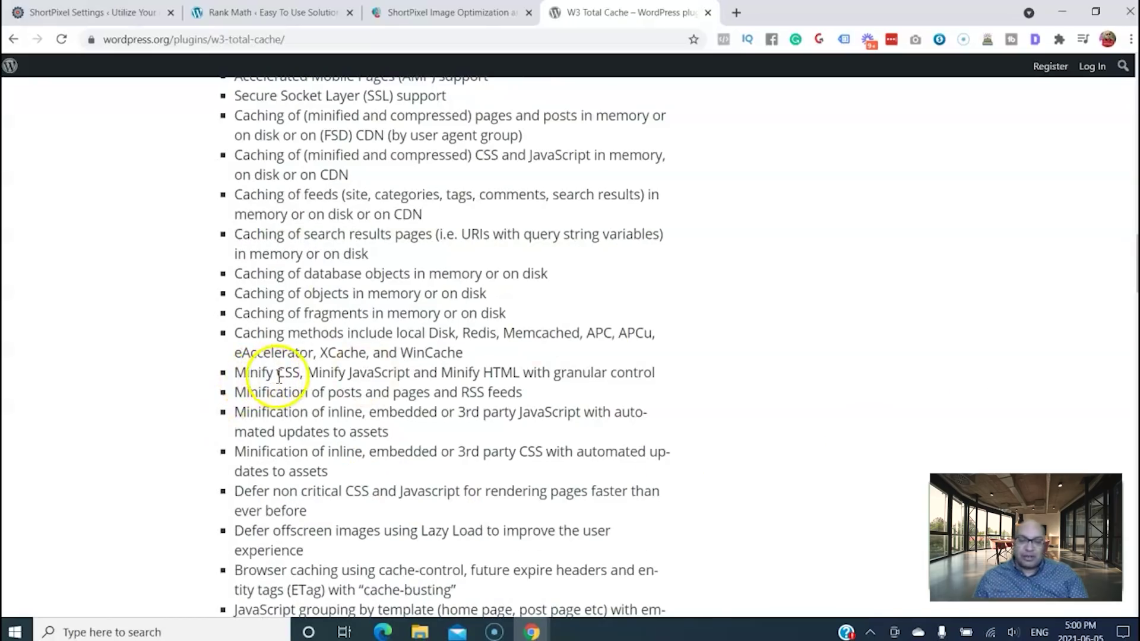